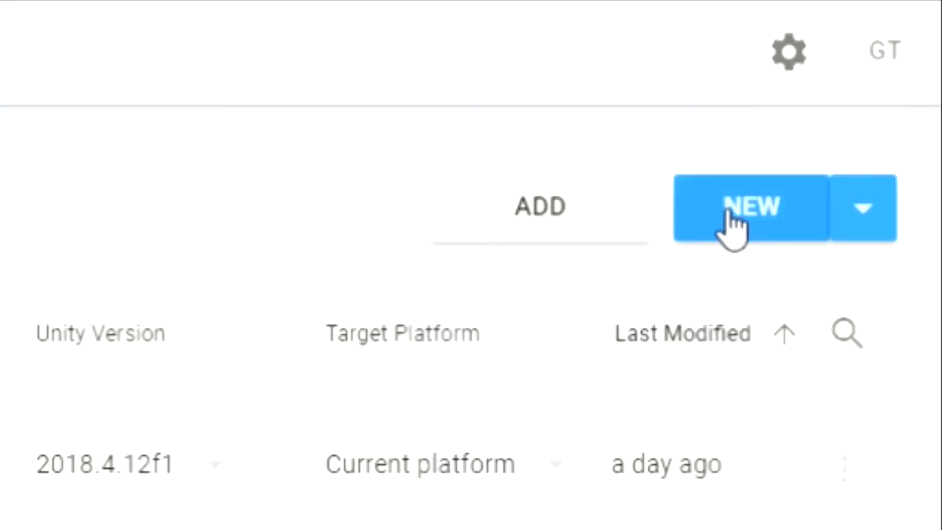
Start a new project, then apply the Grass material to the plane with the grass image as its Albedo
{"action": "left_click", "coordinate": [722, 216]}
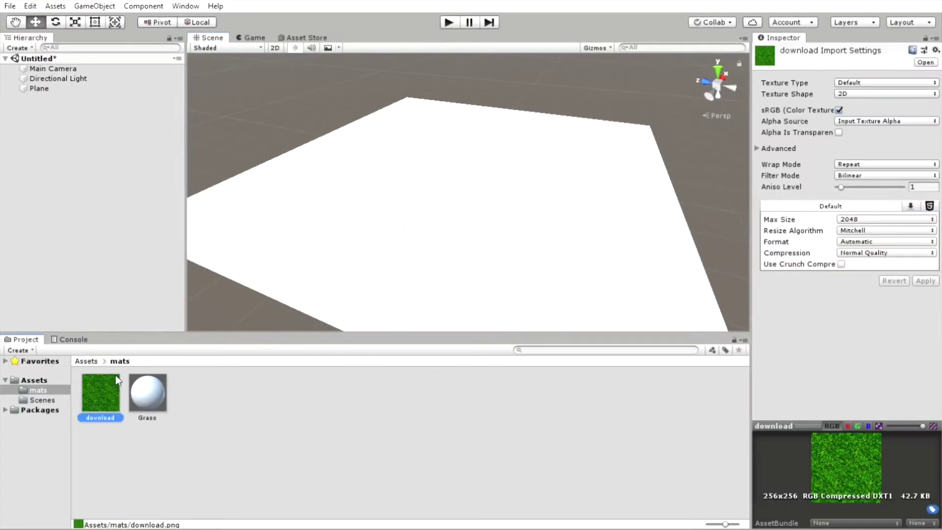
{"action": "left_click_drag", "start_coordinate": [147, 393], "coordinate": [589, 172]}
{"action": "left_click_drag", "start_coordinate": [764, 102], "coordinate": [765, 104]}
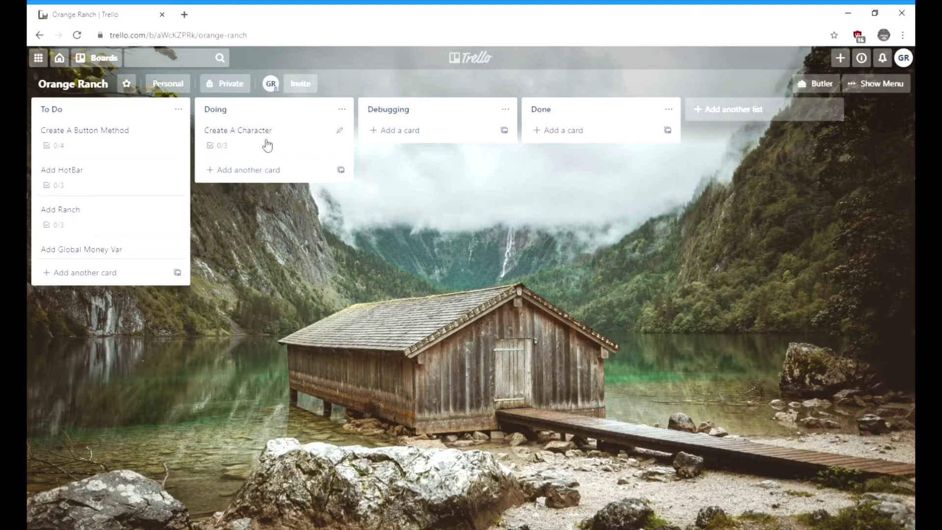
Open the Create A Character card in the Doing list
{"action": "left_click", "coordinate": [267, 145]}
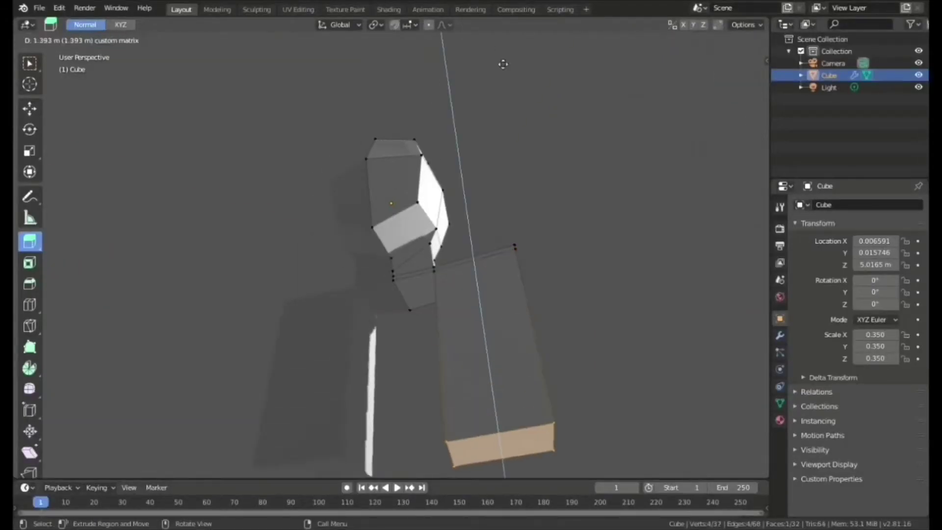
Extrude the character's neck face downward to form a new body column
{"action": "right_click", "coordinate": [530, 375]}
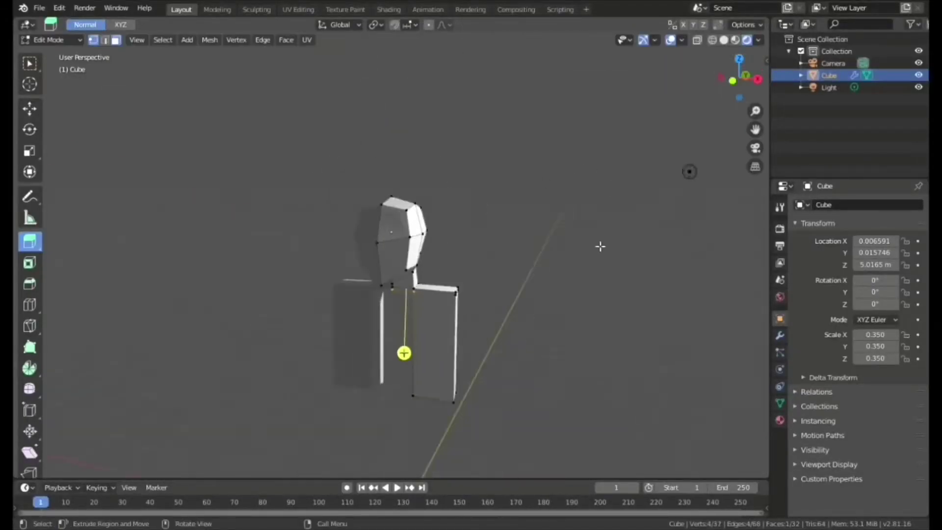
{"action": "middle_click_drag", "start_coordinate": [599, 245], "coordinate": [518, 220]}
{"action": "key", "text": "e"}
{"action": "left_click", "coordinate": [564, 431]}
{"action": "mouse_move", "coordinate": [564, 431]}
{"action": "middle_mouse_down"}
{"action": "mouse_move", "coordinate": [517, 176]}
{"action": "mouse_move", "coordinate": [368, 457]}
{"action": "mouse_move", "coordinate": [415, 438]}
{"action": "mouse_move", "coordinate": [402, 362]}
{"action": "middle_mouse_up"}
{"action": "key", "text": "Tab"}
{"action": "scroll", "coordinate": [544, 288], "scroll_direction": "up", "scroll_amount": 3}
{"action": "scroll", "coordinate": [451, 248], "scroll_direction": "up", "scroll_amount": 2}
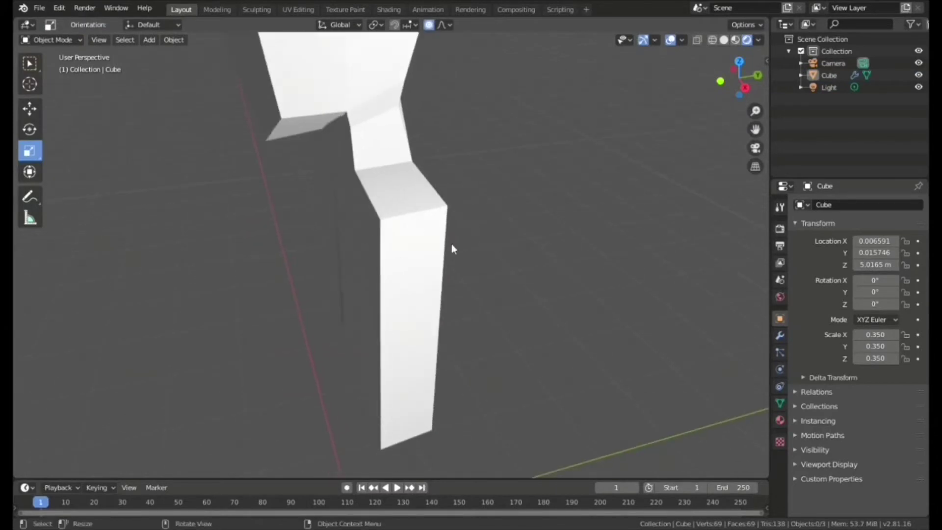
{"action": "key", "text": "Tab"}
Select the column's front face and move it twice with smooth proportional falloff
{"action": "key", "text": "u"}
{"action": "key", "text": "Escape"}
{"action": "key", "text": "shift+space"}
{"action": "key", "text": "g"}
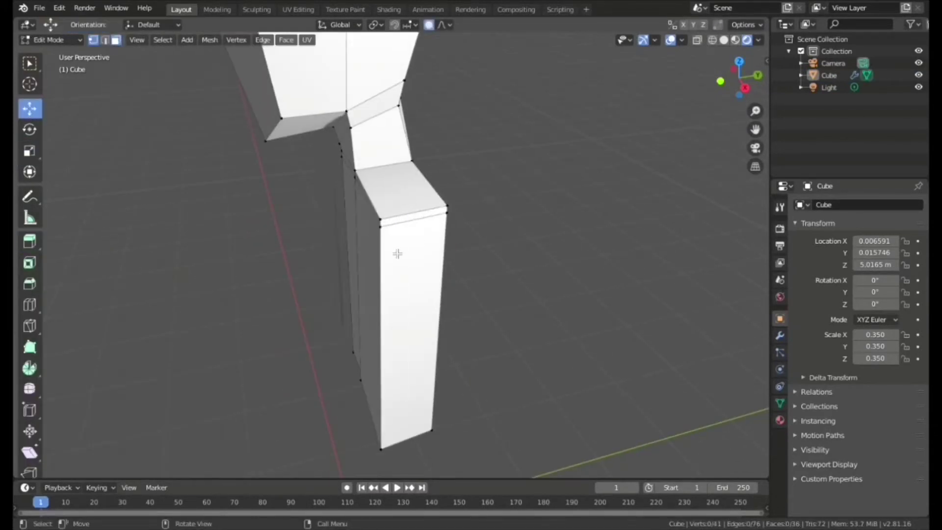
{"action": "left_click", "coordinate": [395, 252]}
{"action": "key", "text": "g"}
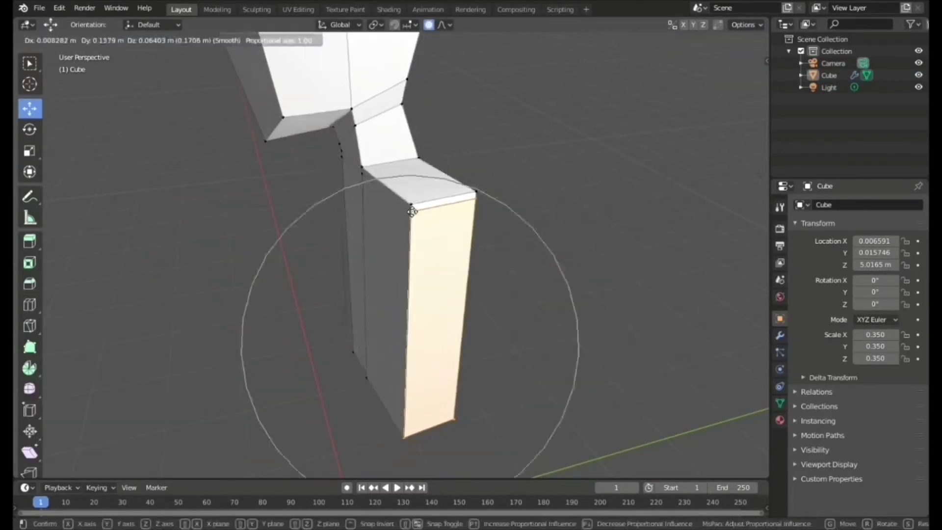
{"action": "left_click", "coordinate": [477, 212]}
{"action": "middle_click_drag", "start_coordinate": [467, 200], "coordinate": [482, 278]}
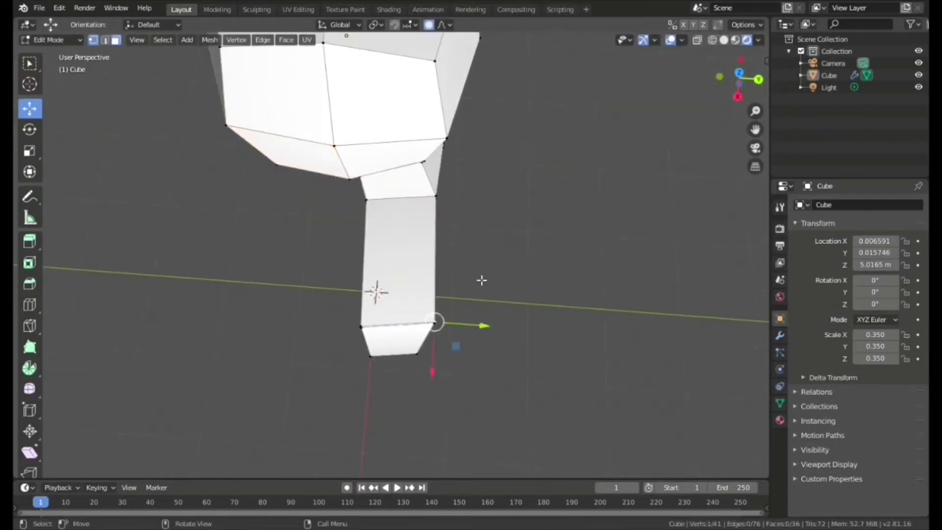
{"action": "key", "text": "g"}
{"action": "left_click", "coordinate": [458, 328]}
{"action": "middle_click_drag", "start_coordinate": [458, 328], "coordinate": [415, 297]}
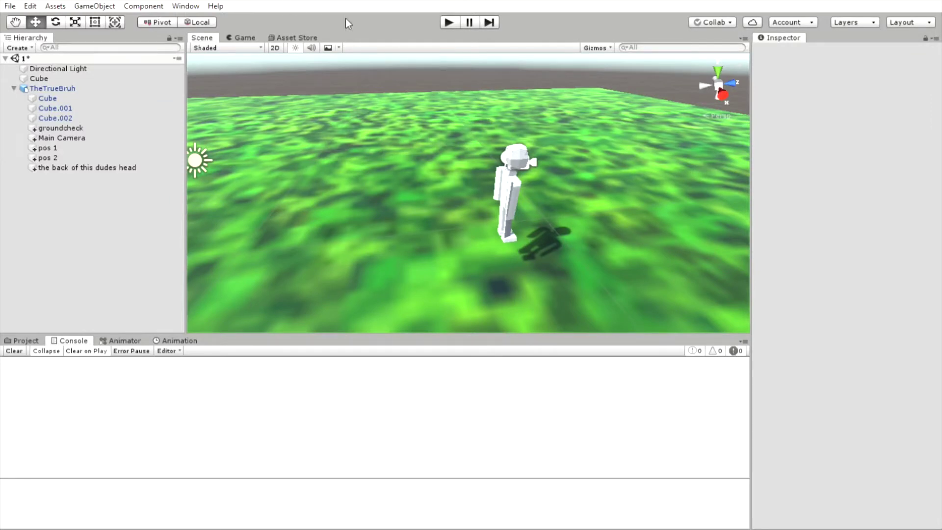
Enter Play mode to test the low-poly character on the grass
{"action": "left_click", "coordinate": [448, 21]}
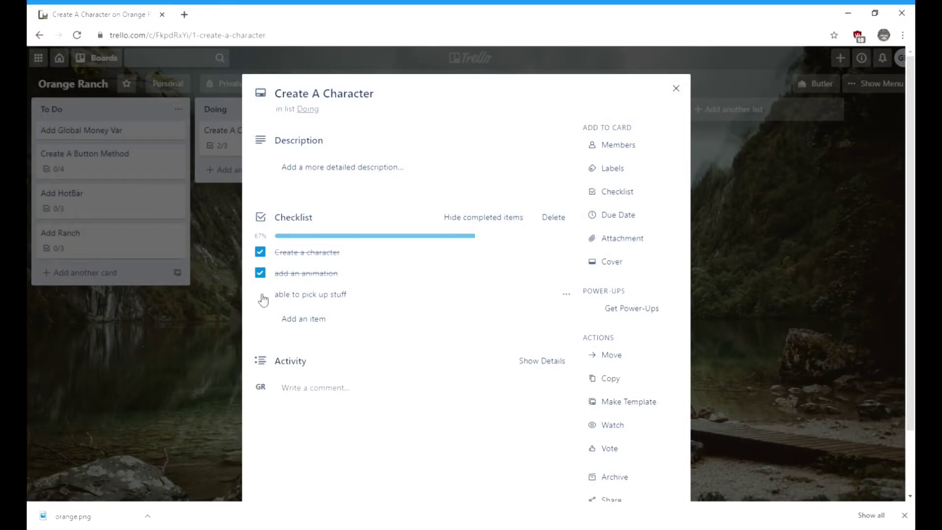
Close the card, move Create A Character into Done and Add Global Money Var into Doing
{"action": "left_click", "coordinate": [675, 90]}
{"action": "left_click_drag", "start_coordinate": [253, 153], "coordinate": [566, 147]}
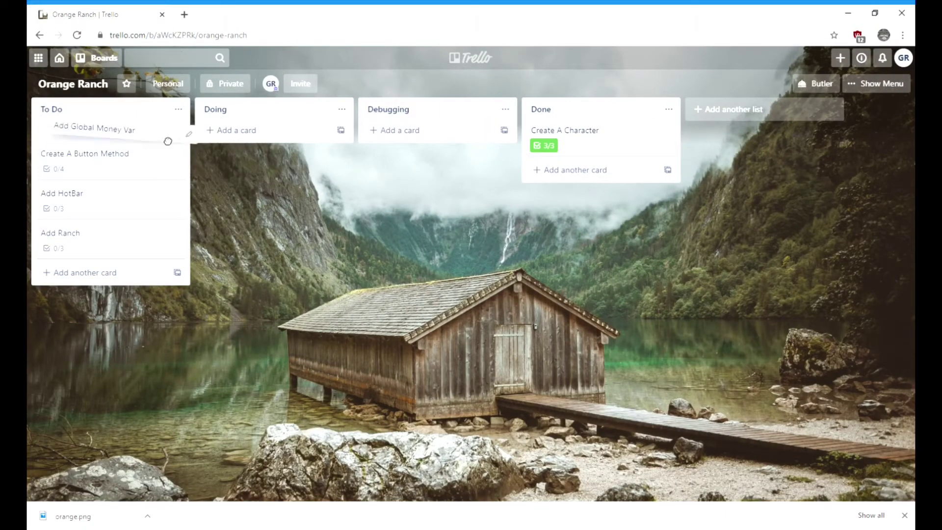
{"action": "left_click_drag", "start_coordinate": [168, 141], "coordinate": [275, 140]}
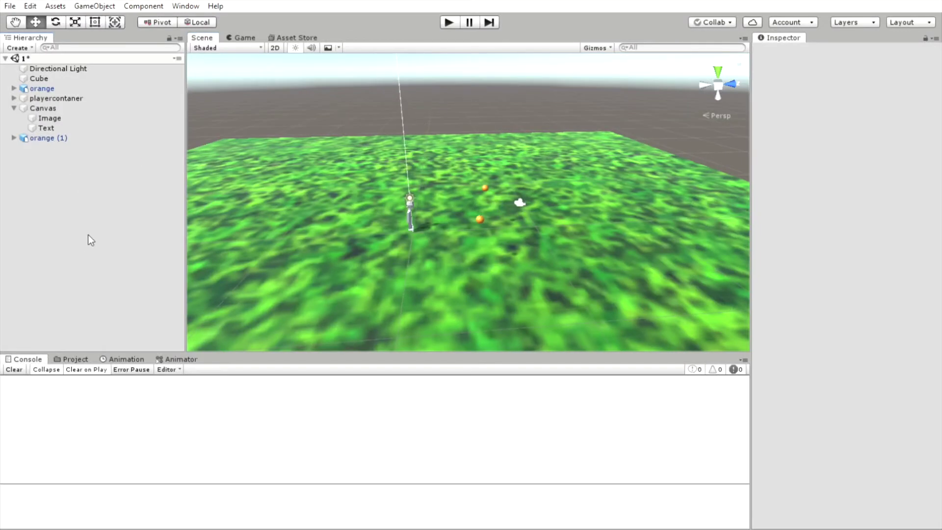
Create an empty GameObject, move it to the Hierarchy's top and rename it GameManager
{"action": "key", "text": "ctrl+shift+n"}
{"action": "left_click_drag", "start_coordinate": [51, 148], "coordinate": [63, 64]}
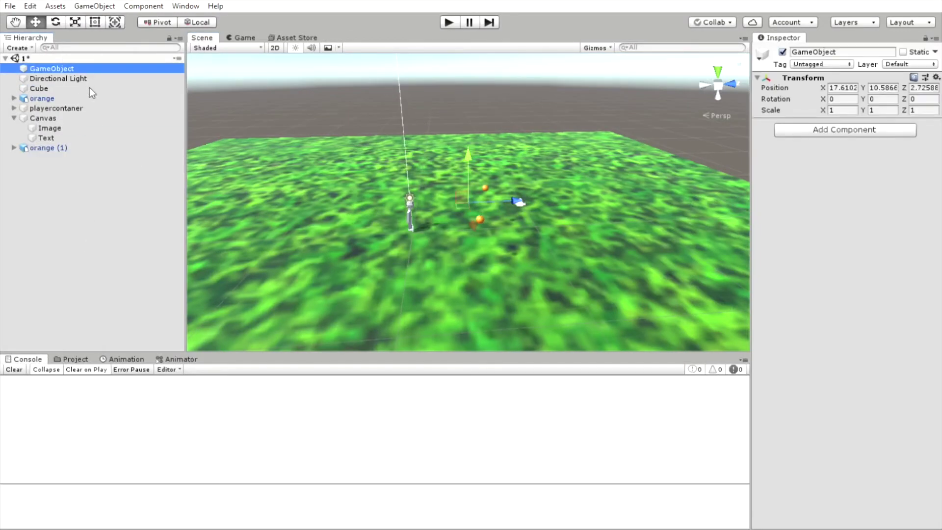
{"action": "key", "text": "F2"}
{"action": "type", "text": "GameManager"}
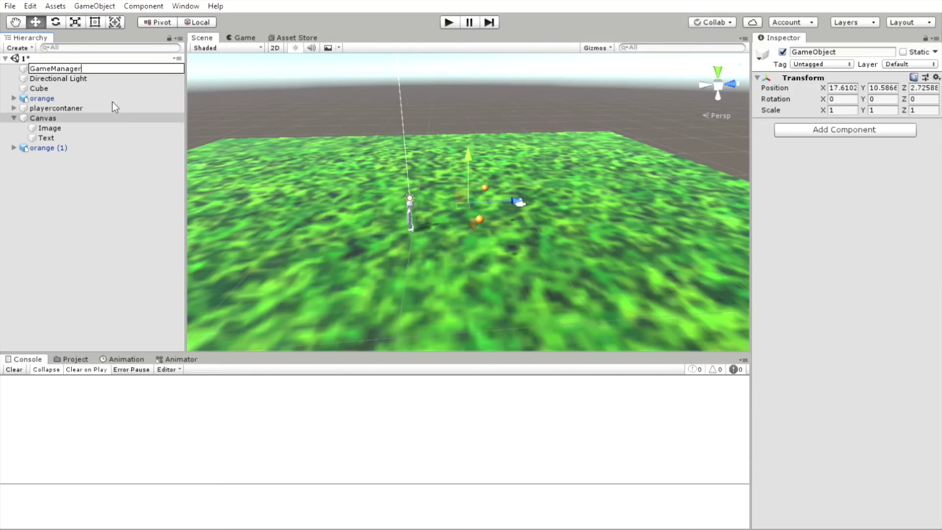
{"action": "key", "text": "Return"}
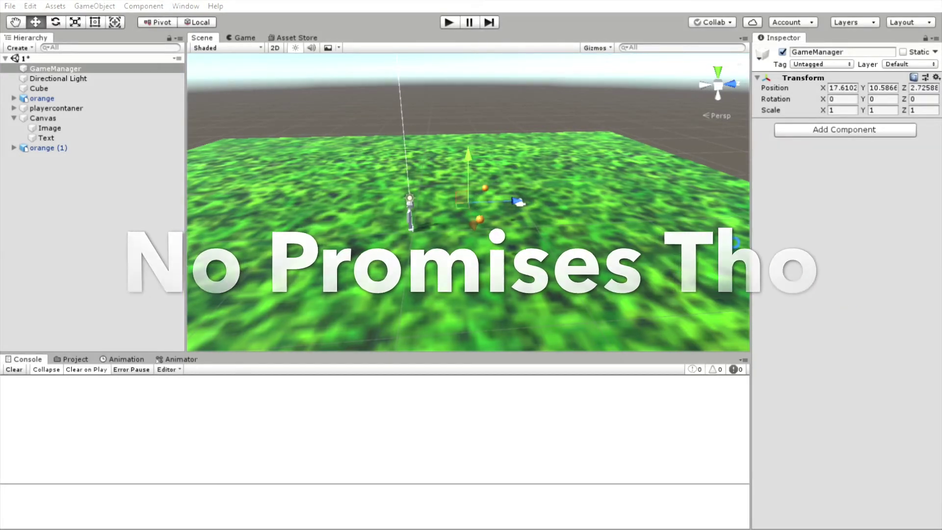
Attach the gameManager script, add rb.useGravity = true; in the else branch, and begin an orange.tag line
{"action": "left_click_drag", "start_coordinate": [453, 240], "coordinate": [780, 195]}
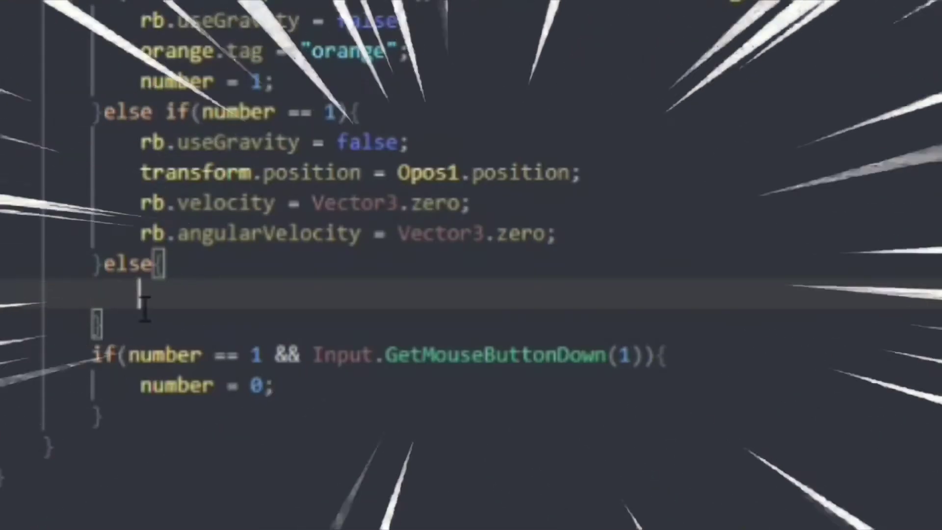
{"action": "type", "text": "rb.useGravity = true;"}
{"action": "key", "text": "Return"}
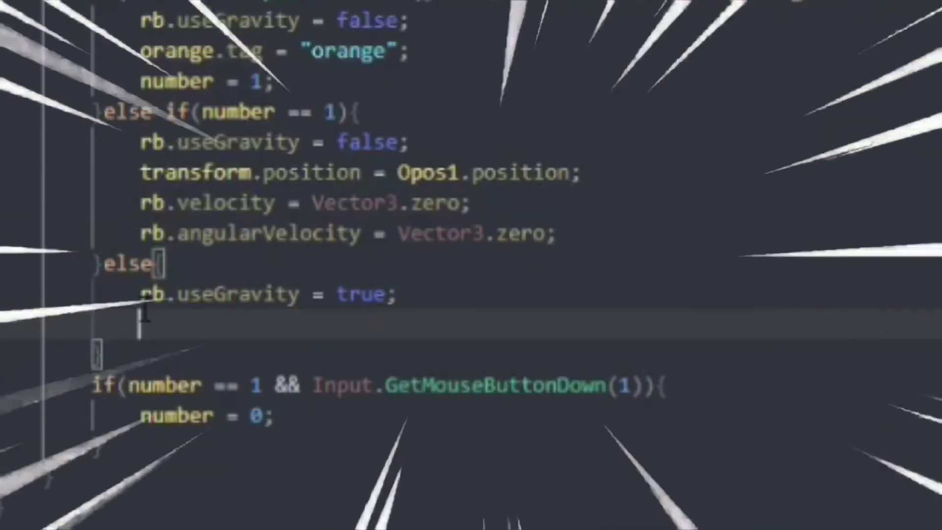
{"action": "type", "text": "orange.tag = \"or"}
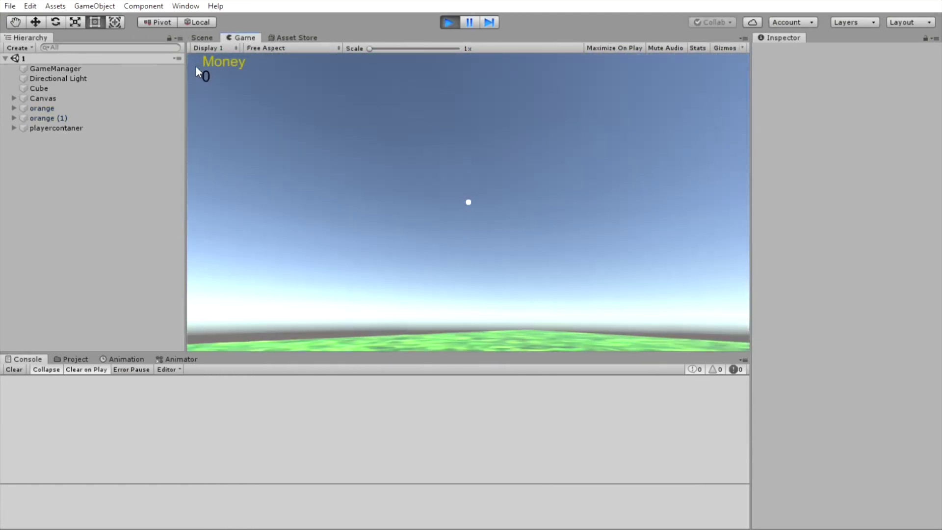
Select GameManager during play and inspect its Money field in the Game Manager script
{"action": "left_click", "coordinate": [73, 68]}
{"action": "left_click", "coordinate": [865, 145]}
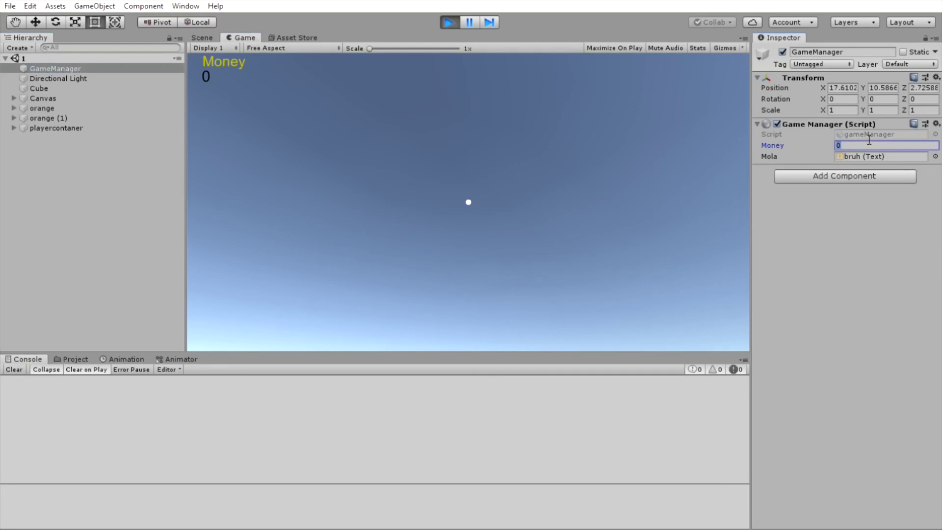